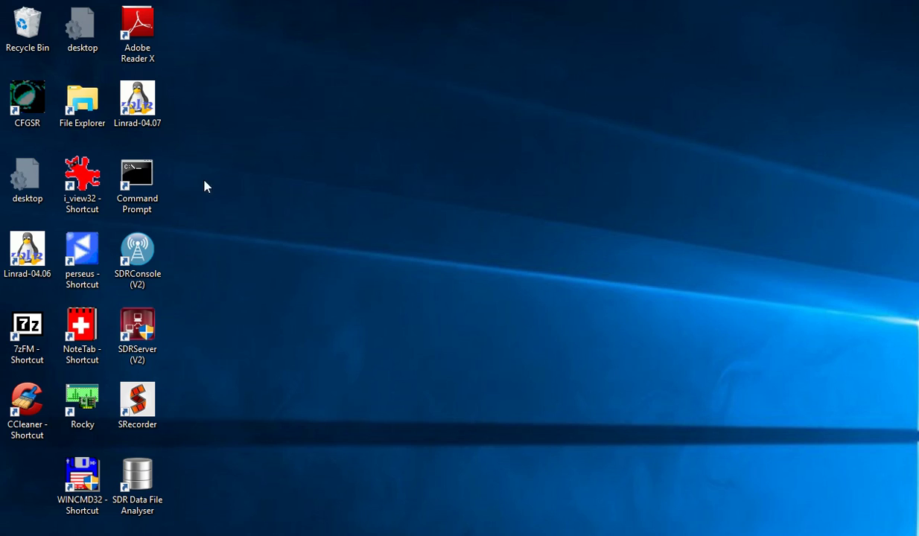
- Open a Command Prompt, change to C:\linrad and list the folder's contents
{"action": "double_click", "coordinate": [136, 176]}
{"action": "left_click", "coordinate": [134, 175]}
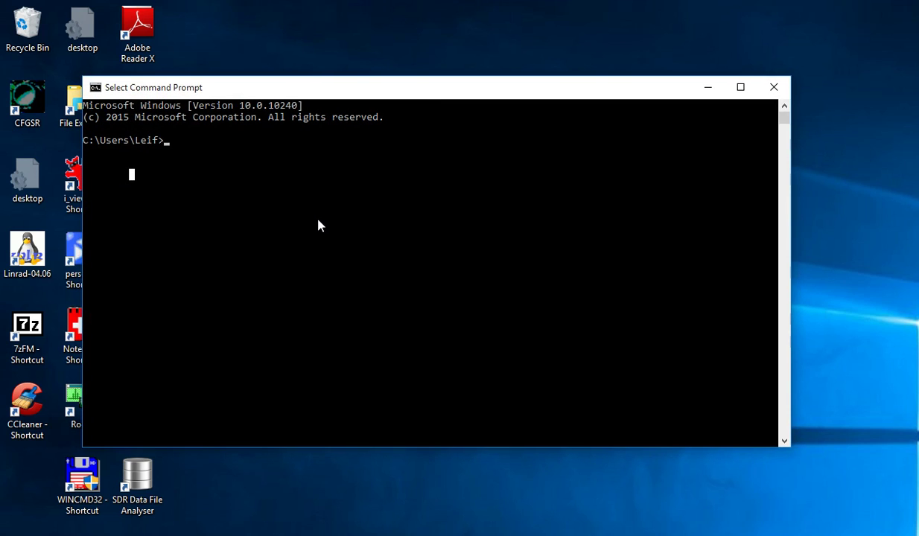
{"action": "type", "text": "l"}
{"action": "key", "text": "Return"}
{"action": "type", "text": "cd C:\\linrad"}
{"action": "key", "text": "Return"}
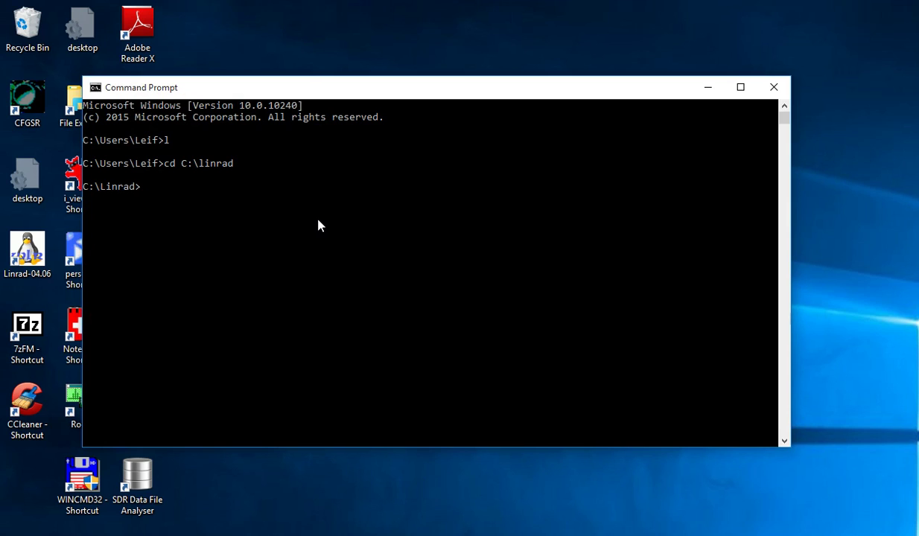
{"action": "type", "text": "dir"}
{"action": "key", "text": "Return"}
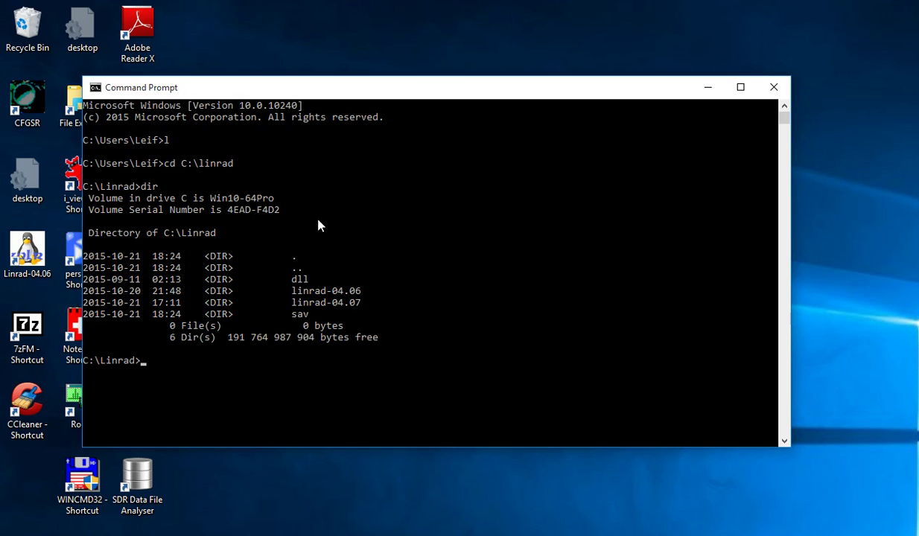
- Change into the sav subfolder and launch linrad.exe from there
{"action": "type", "text": "cd sav"}
{"action": "key", "text": "Return"}
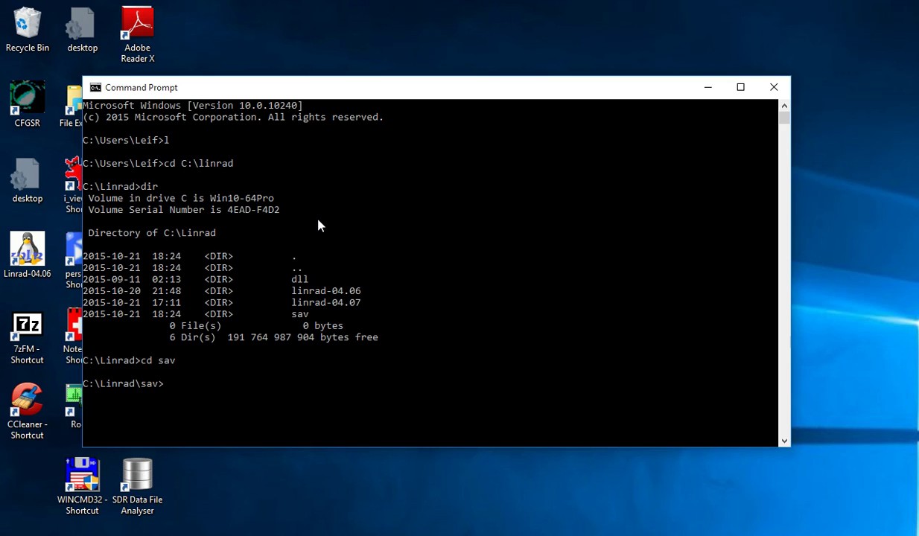
{"action": "type", "text": "li"}
{"action": "key", "text": "Tab"}
{"action": "key", "text": "Return"}
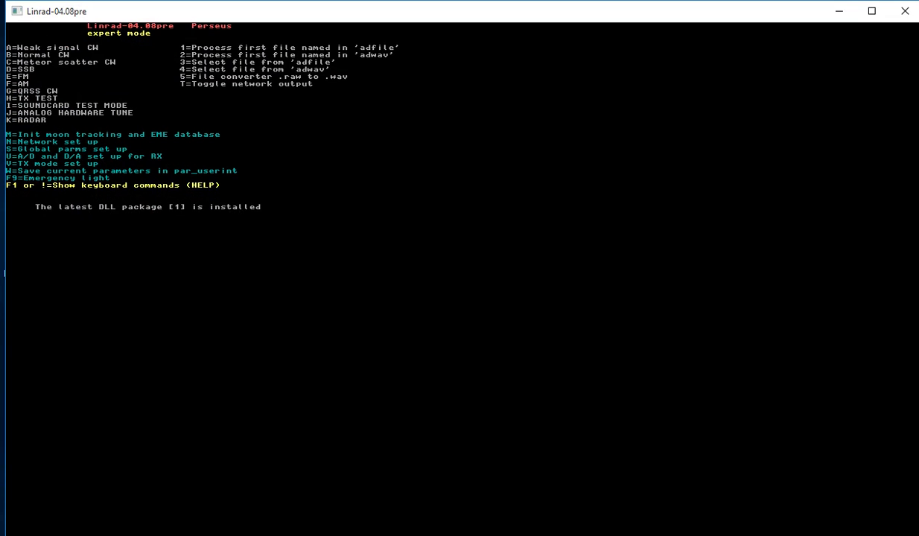
- Start AM reception, tune to about 1187 kHz and stop reception to return to the AM parameter screen
{"action": "key", "text": "a"}
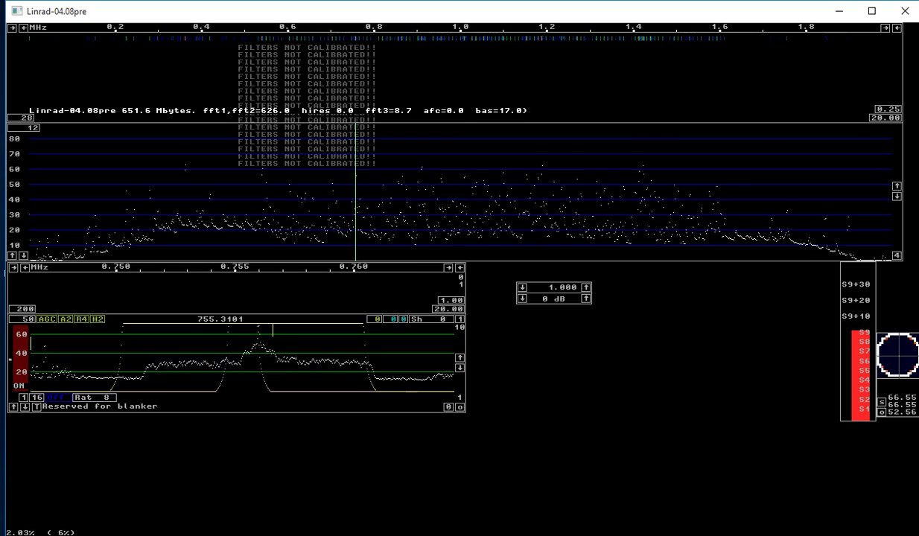
{"action": "left_click", "coordinate": [542, 216]}
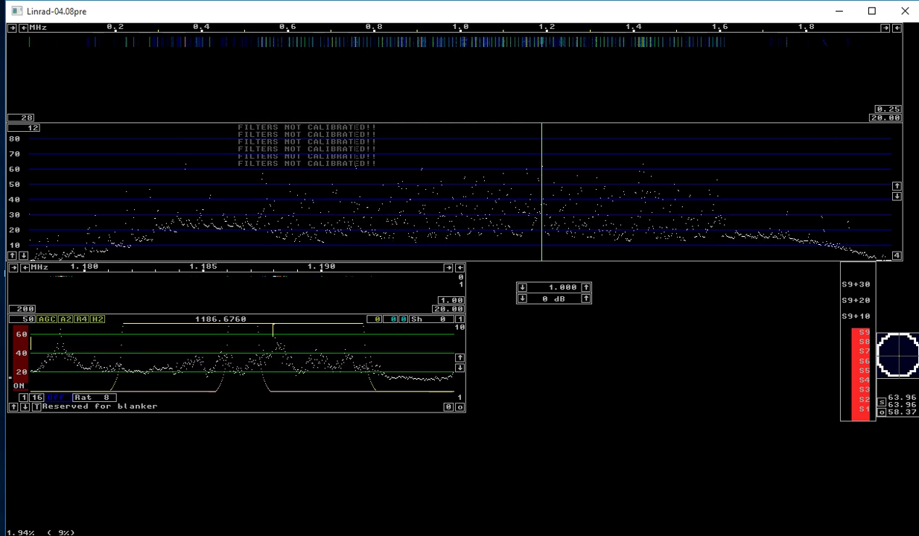
{"action": "key", "text": "x"}
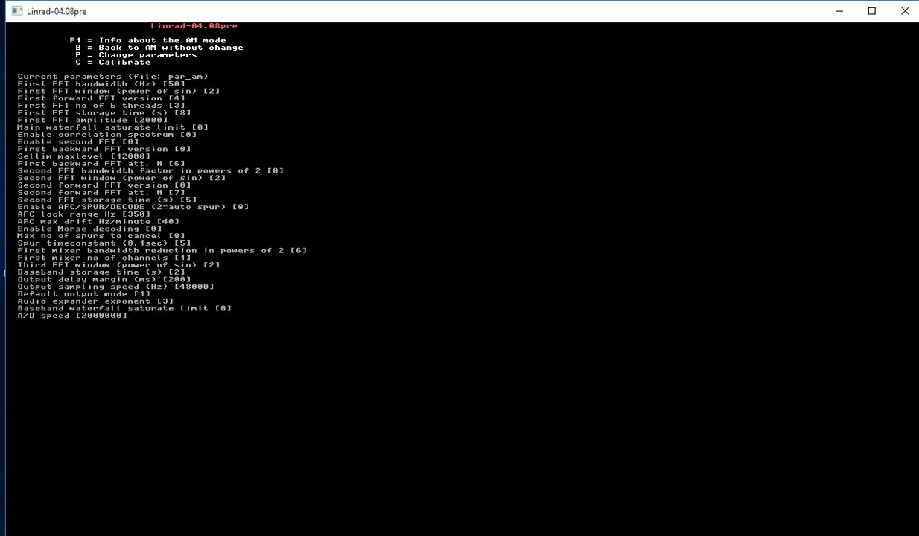
- Resume AM reception without parameter changes, tune to about 910 kHz and exit Linrad
{"action": "key", "text": "b"}
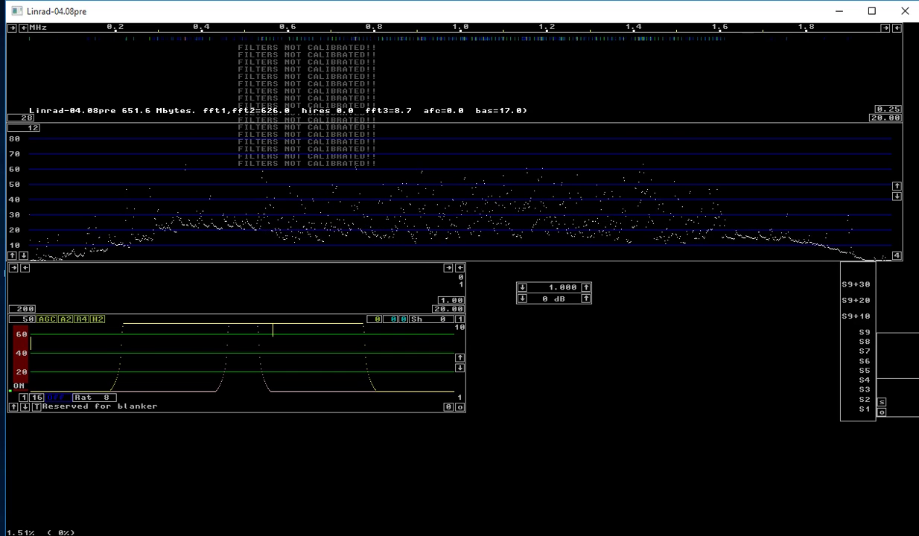
{"action": "left_click", "coordinate": [422, 194]}
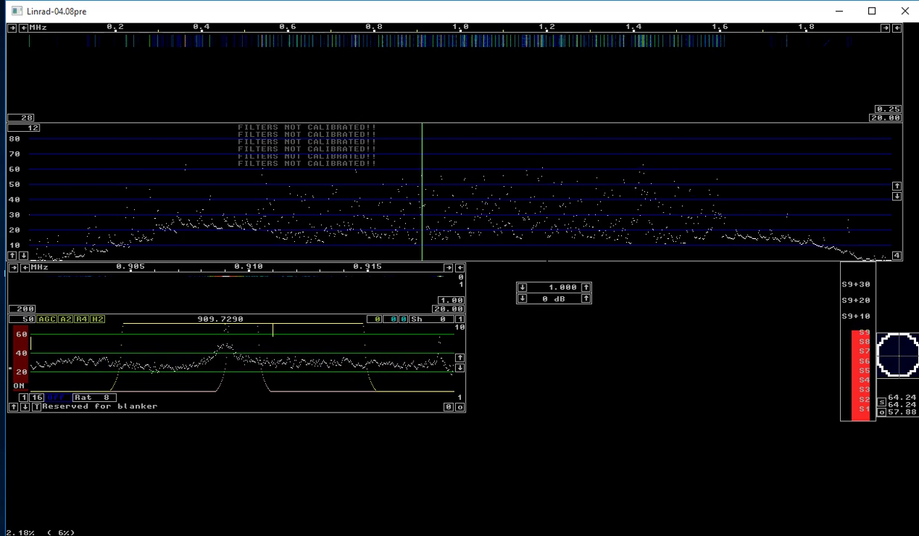
{"action": "key", "text": "x"}
{"action": "key", "text": "Escape"}
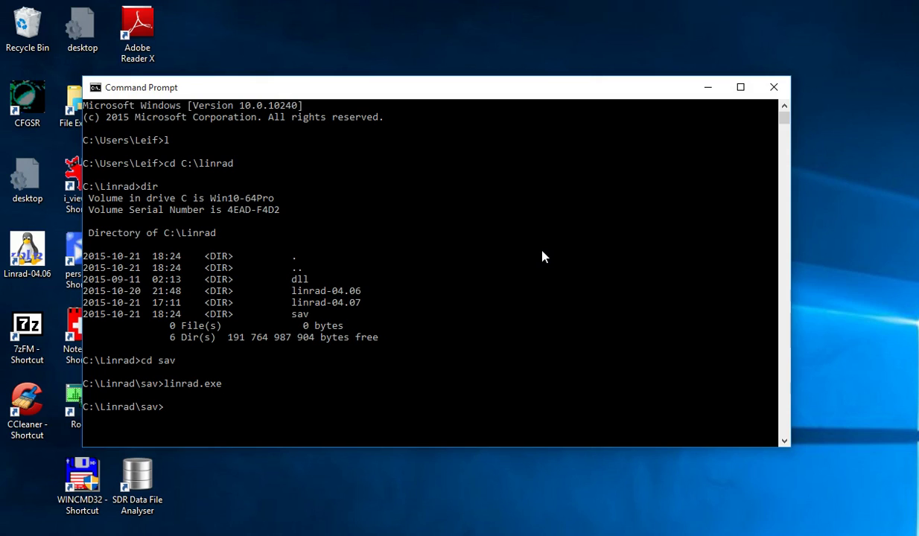
- Go back up to C:\Linrad and copy all files from the sav folder into it
{"action": "type", "text": "cd .."}
{"action": "key", "text": "Return"}
{"action": "type", "text": "cp"}
{"action": "key", "text": "BackSpace"}
{"action": "key", "text": "BackSpace"}
{"action": "type", "text": "copy"}
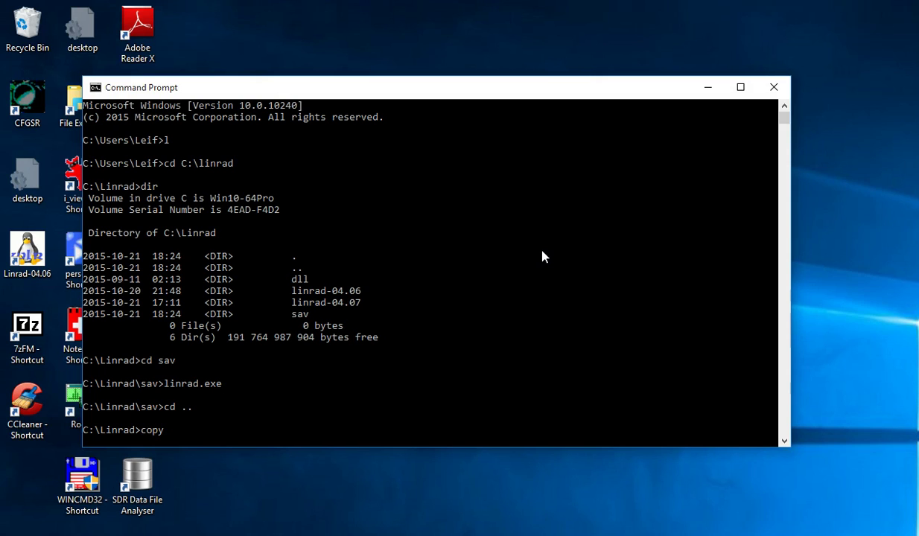
{"action": "type", "text": " sav\\*.*"}
{"action": "key", "text": "Return"}
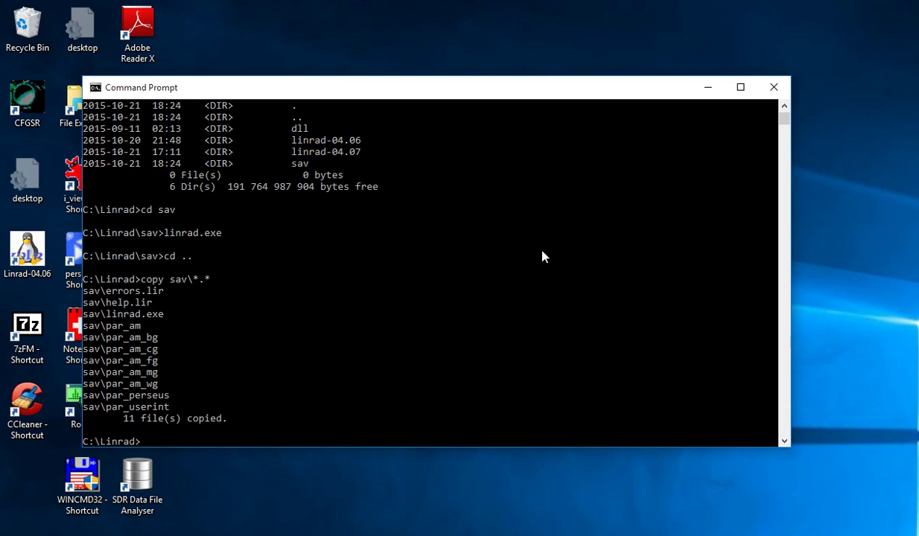
- Launch linrad.exe from C:\Linrad and start AM reception at about 953 kHz
{"action": "type", "text": "linrad.exe"}
{"action": "key", "text": "Return"}
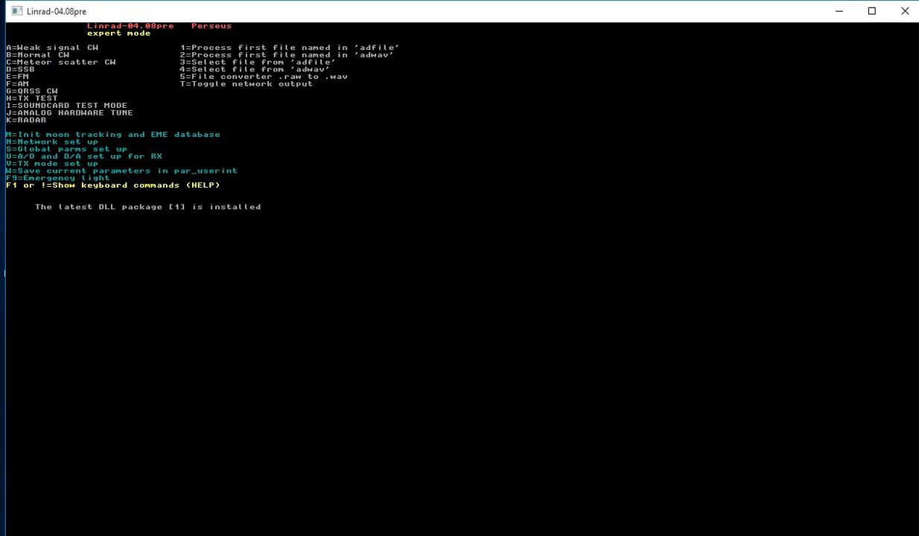
{"action": "key", "text": "d"}
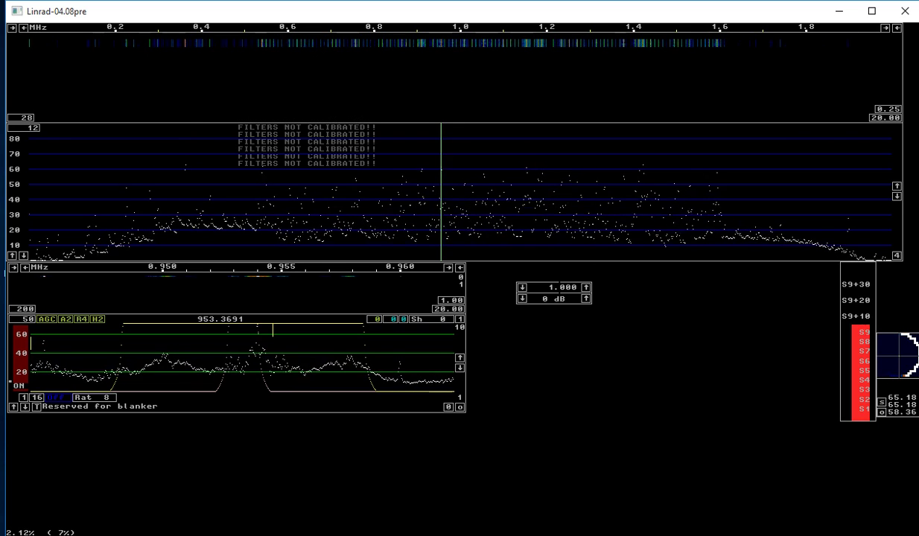
- Try to stop and resume AM reception without parameter changes, and close Linrad and the Command Prompt
{"action": "key", "text": "x"}
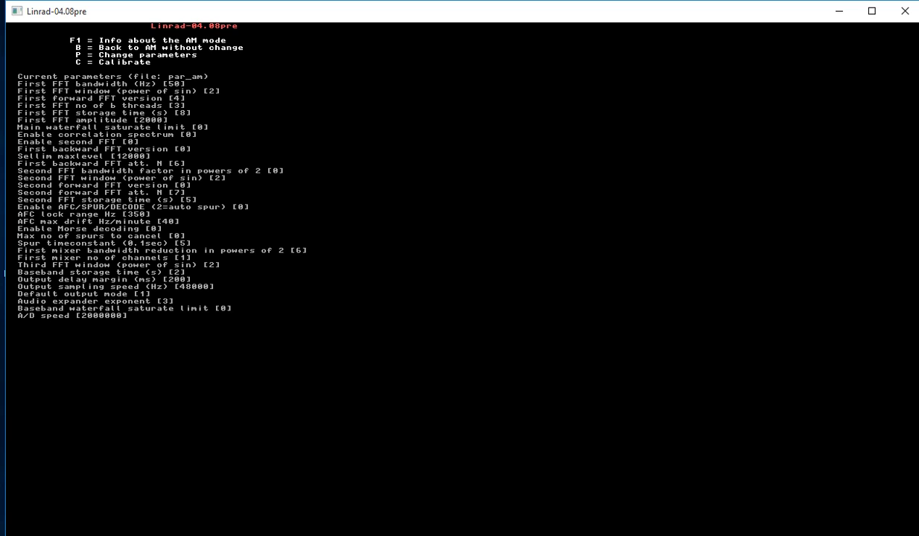
{"action": "key", "text": "b"}
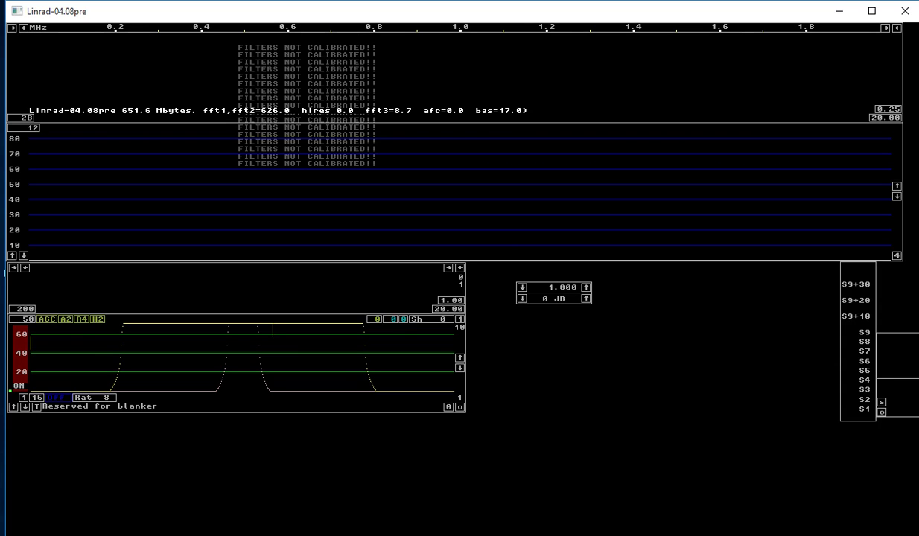
{"action": "left_click_drag", "start_coordinate": [441, 20], "coordinate": [460, 2]}
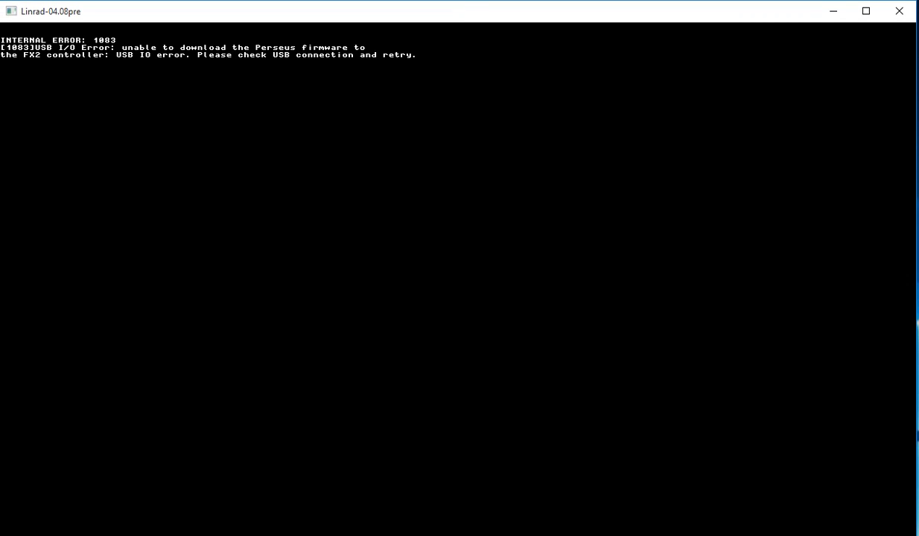
{"action": "left_click", "coordinate": [899, 14]}
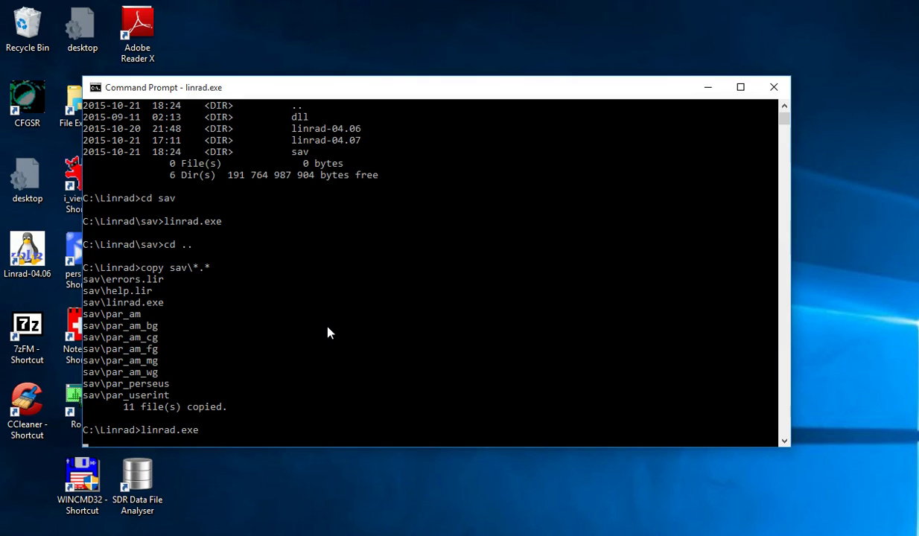
{"action": "left_click", "coordinate": [775, 87]}
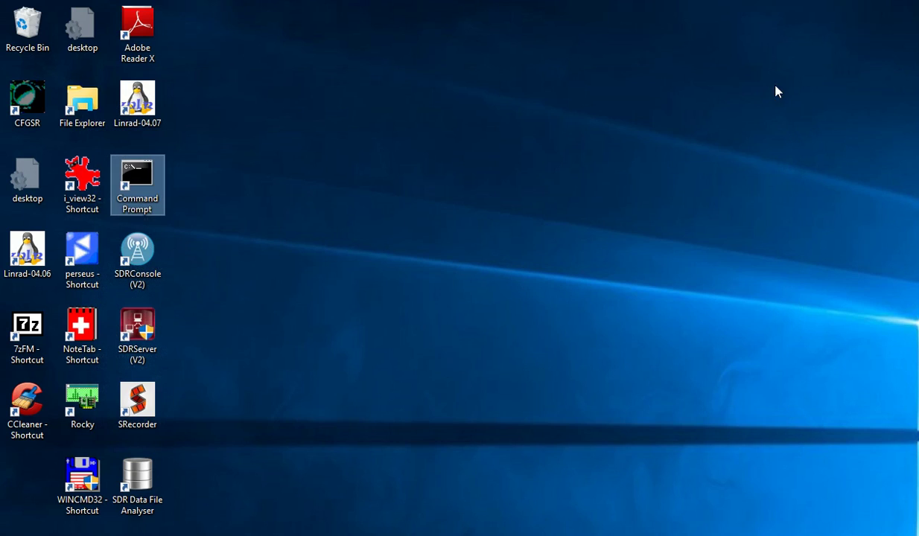
- Open a new Command Prompt and change to the C:\linrad folder
{"action": "double_click", "coordinate": [130, 182]}
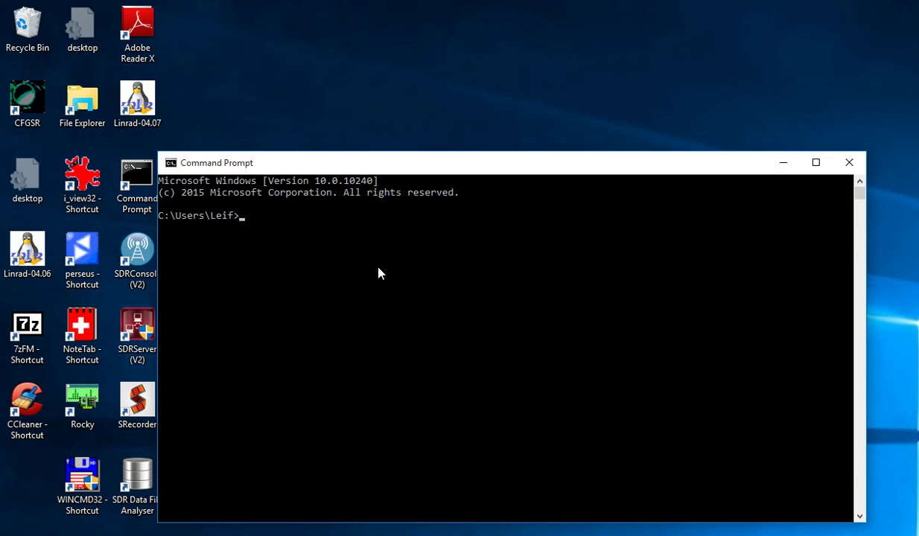
{"action": "type", "text": "l"}
{"action": "key", "text": "ctrl+c"}
{"action": "type", "text": "cd C:\\linrad"}
{"action": "key", "text": "Return"}
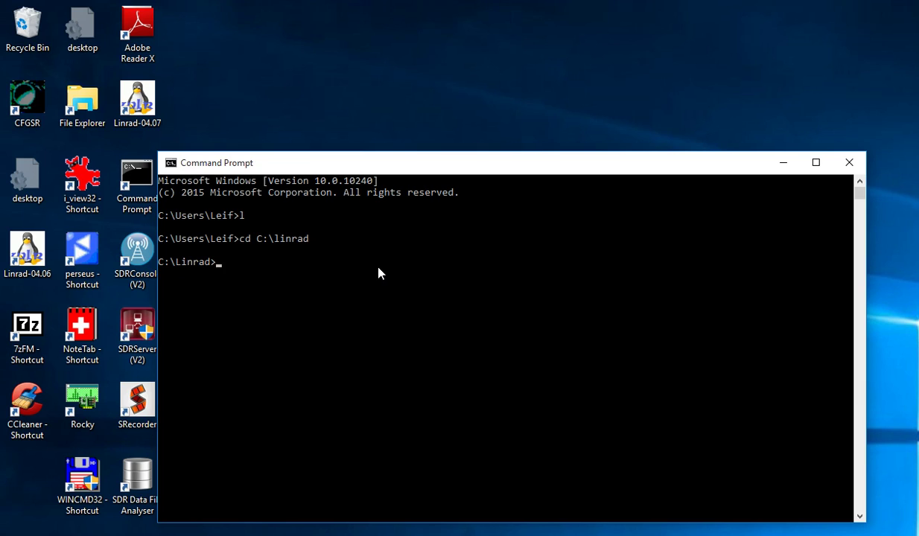
- Launch sav\linrad.exe from the C:\Linrad folder and start AM reception
{"action": "type", "text": "sav\\li"}
{"action": "key", "text": "Tab"}
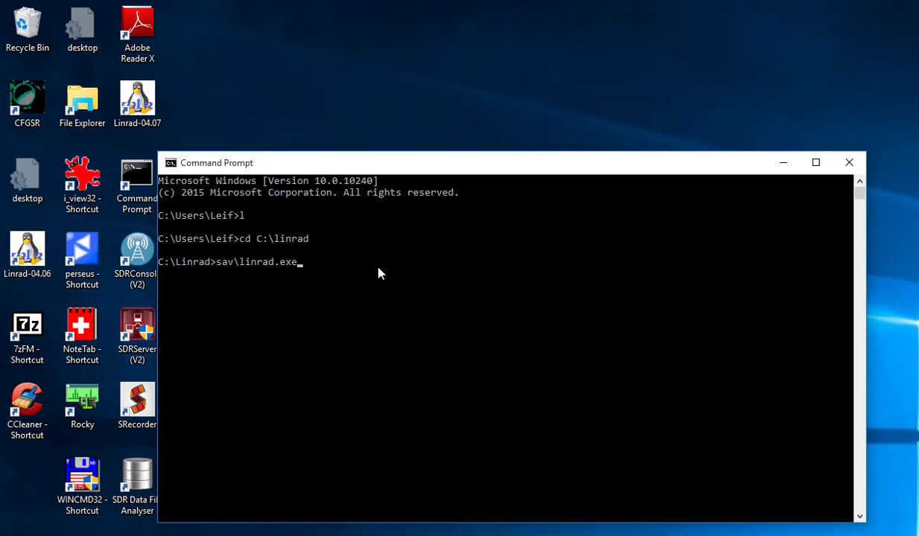
{"action": "key", "text": "Return"}
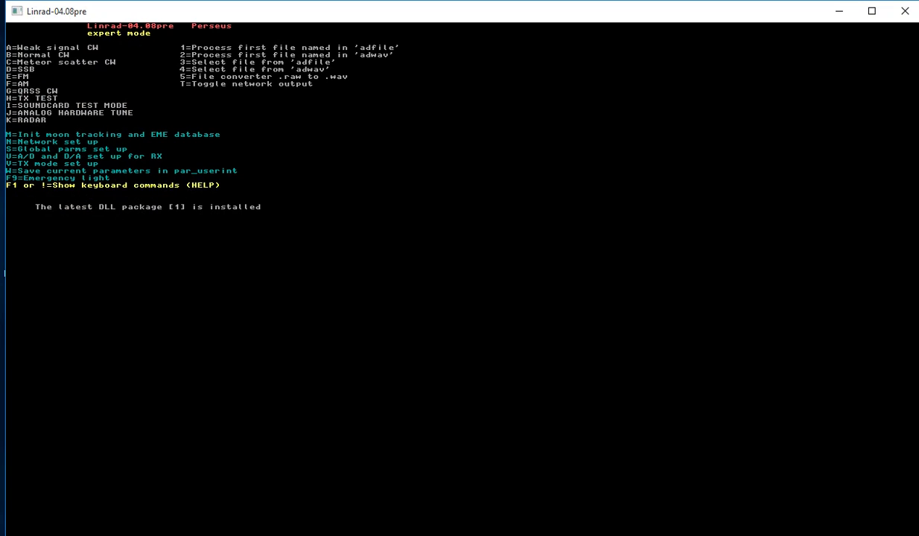
{"action": "key", "text": "a"}
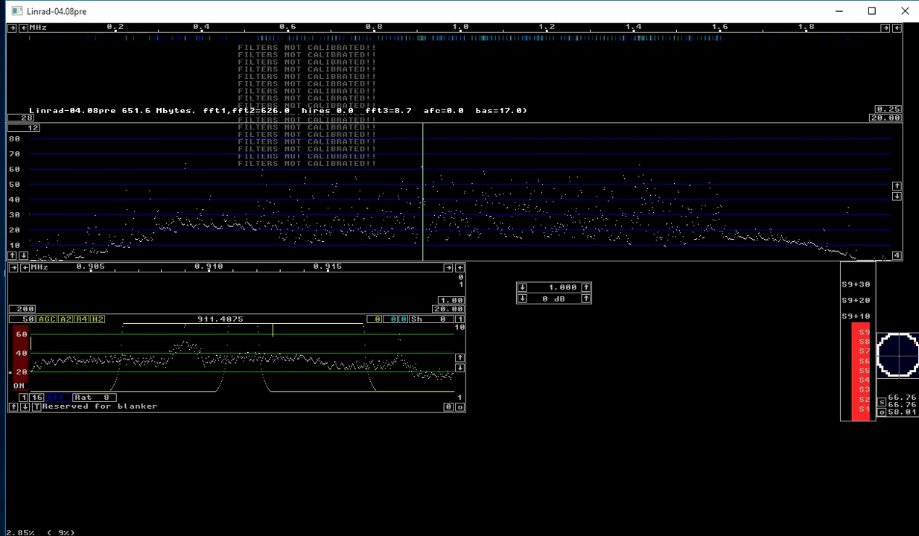
- Stop AM reception, resume it without parameter changes and close Linrad
{"action": "key", "text": "x"}
{"action": "key", "text": "b"}
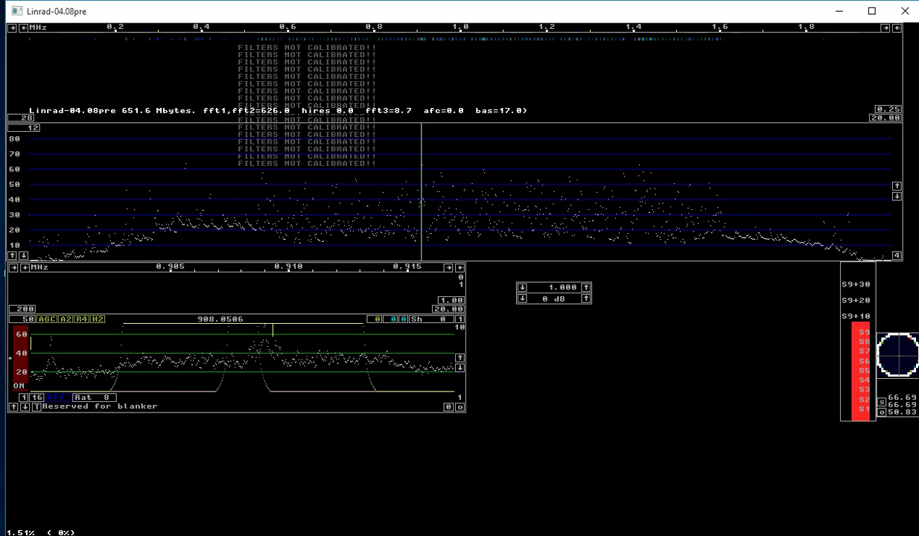
{"action": "left_click", "coordinate": [908, 13]}
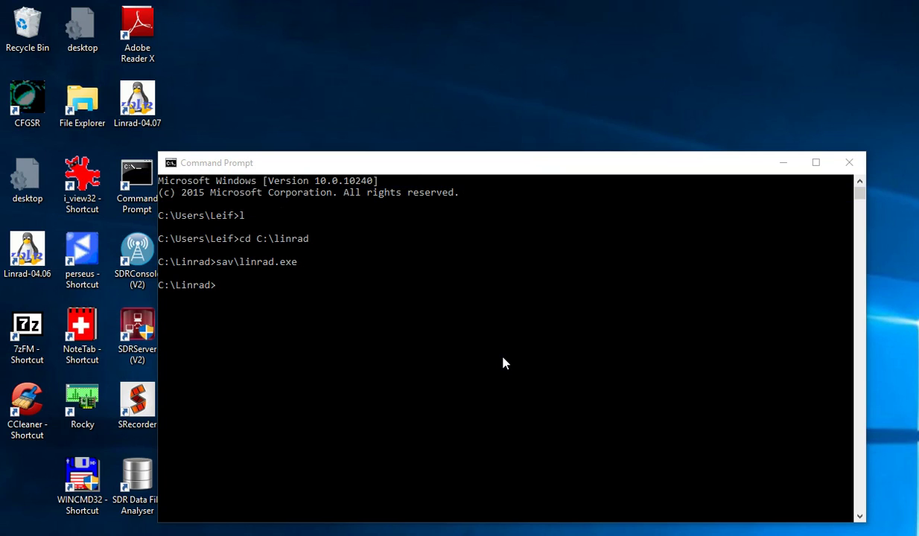
- Rename linrad.exe in C:\Linrad to linrad1.exe from the Command Prompt
{"action": "key", "text": "r"}
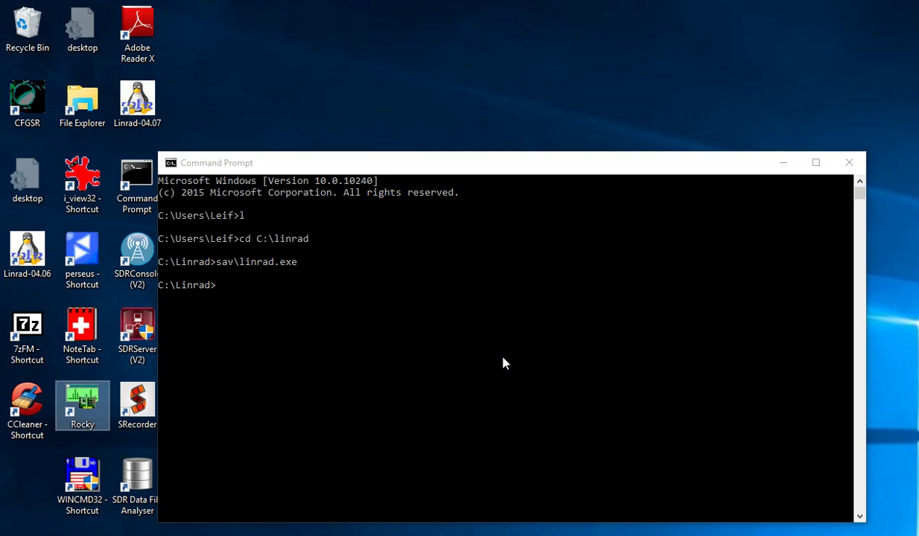
{"action": "key", "text": "r"}
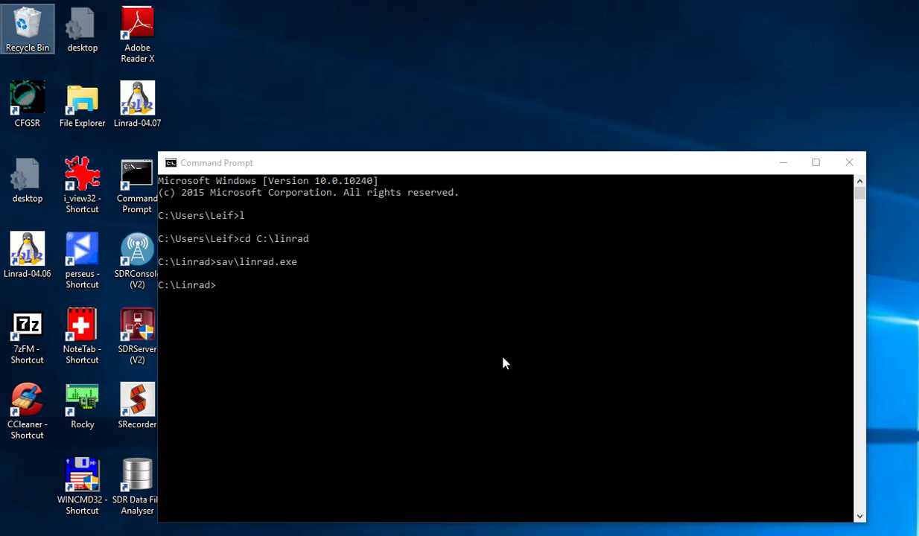
{"action": "left_click", "coordinate": [503, 363]}
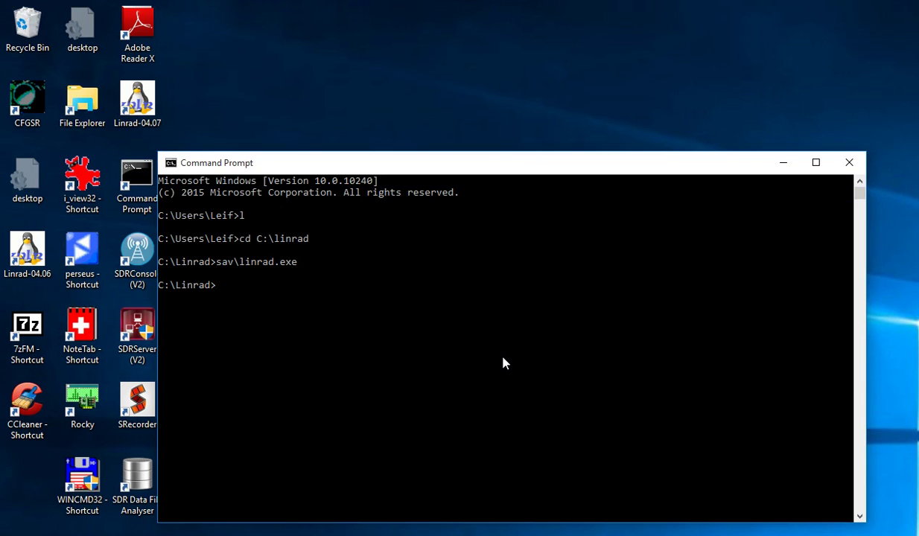
{"action": "type", "text": "ren linrad.exe linr"}
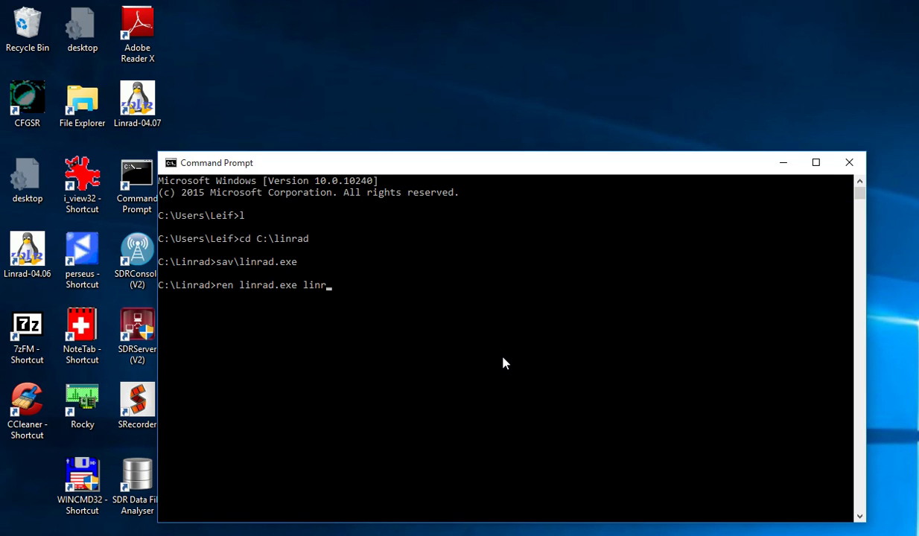
{"action": "type", "text": "ad1.exe"}
{"action": "key", "text": "Return"}
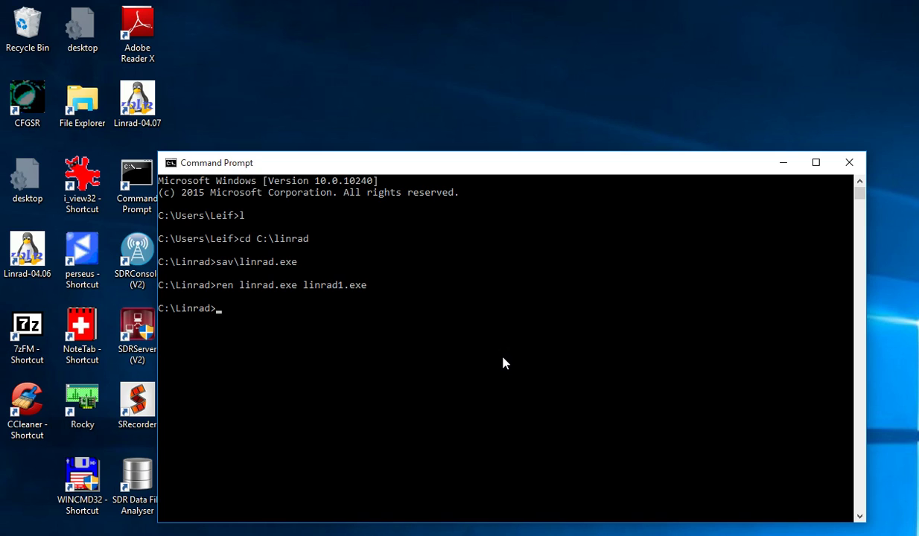
- Launch linrad1.exe, start AM reception and return to the AM parameter screen
{"action": "type", "text": "linrad1.exe"}
{"action": "key", "text": "Return"}
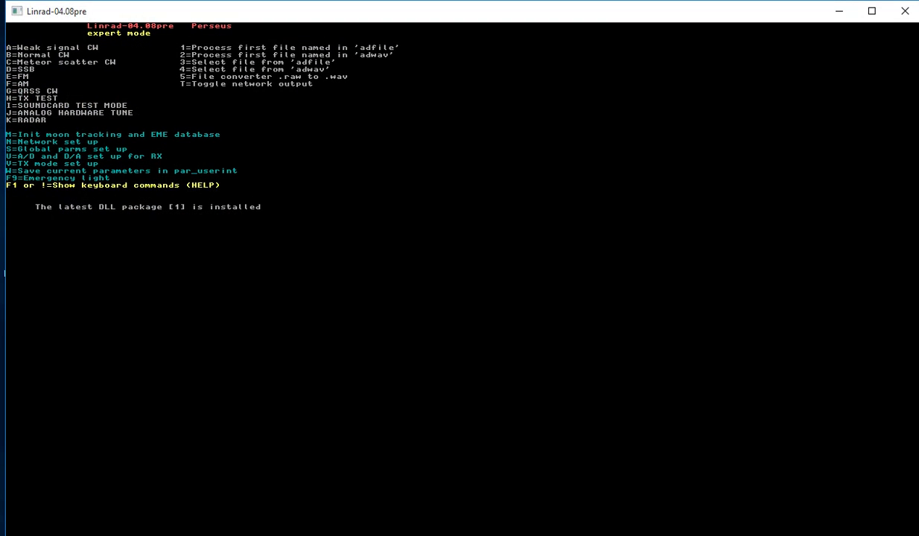
{"action": "key", "text": "a"}
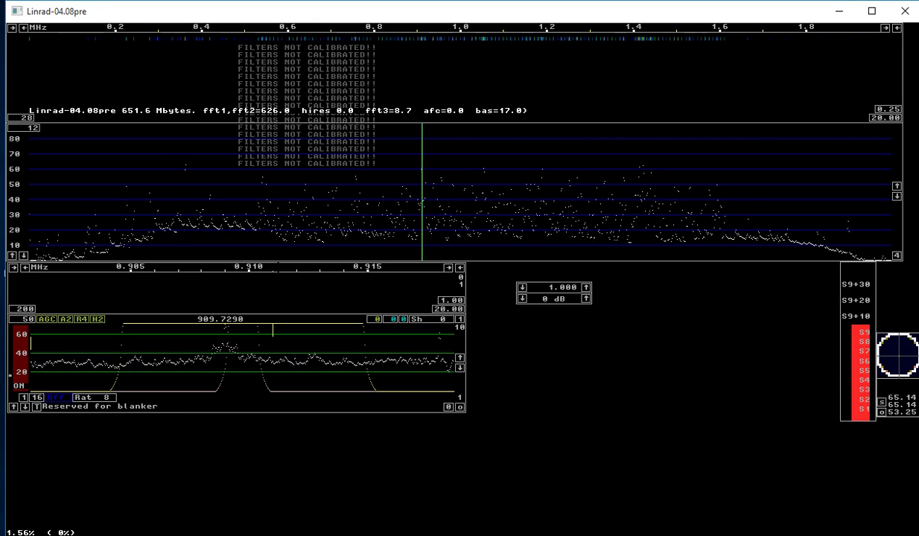
{"action": "key", "text": "x"}
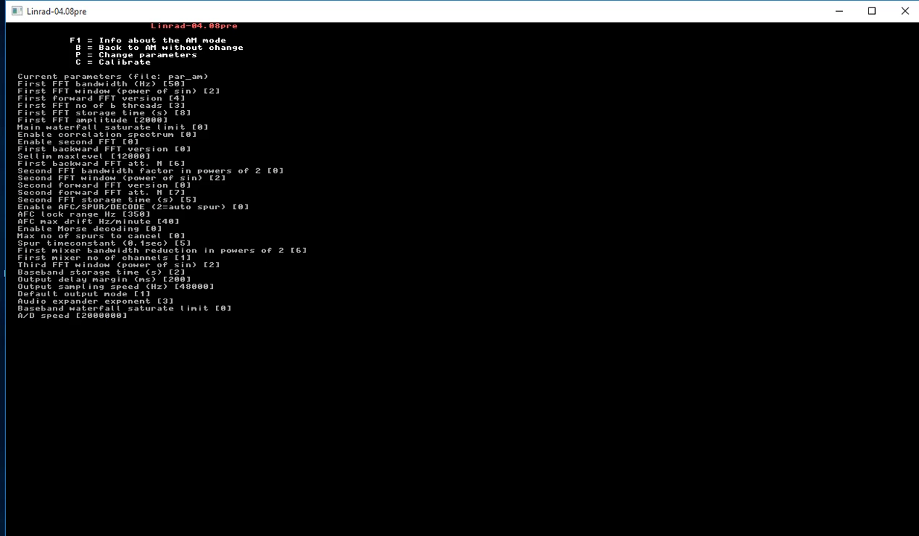
- Resume AM reception without parameter changes, tune to the signal at about 909.7 kHz and exit reception
{"action": "key", "text": "b"}
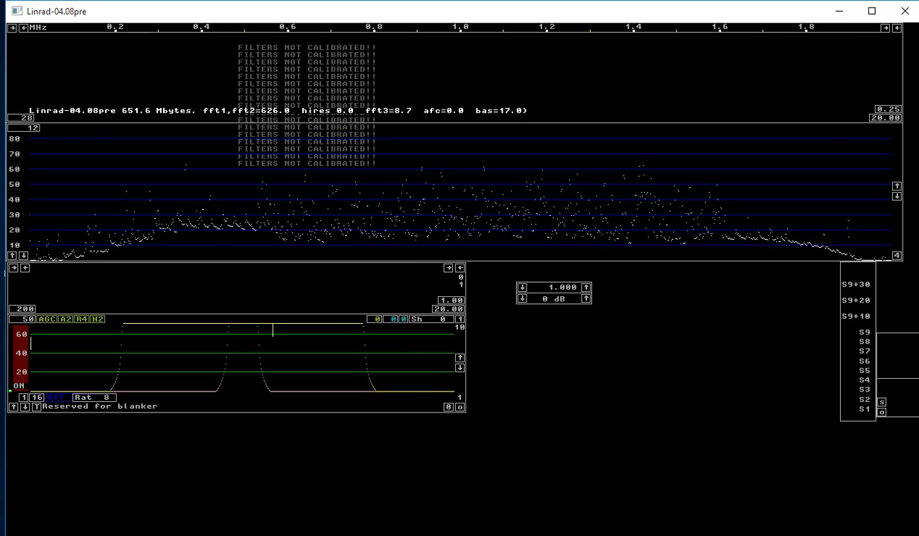
{"action": "left_click", "coordinate": [421, 193]}
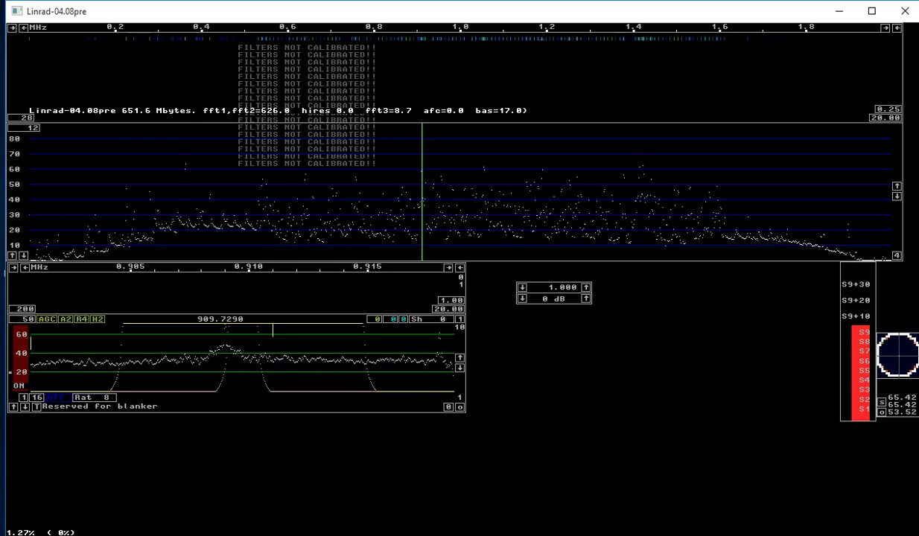
{"action": "key", "text": "x"}
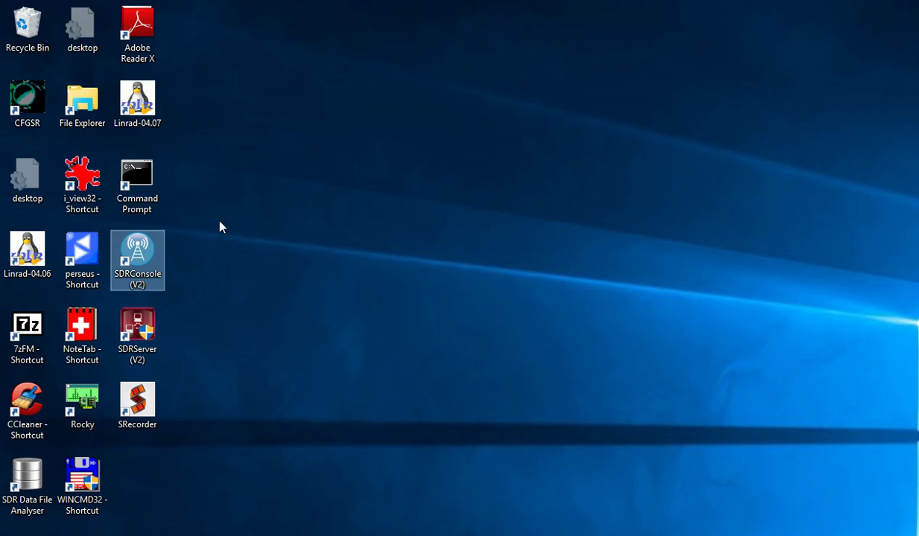
- Switch to SDR Console, start the Perseus 1.0 radio at a 48 kHz sample rate and tune VFO A to 1.008.000
{"action": "double_click", "coordinate": [139, 256]}
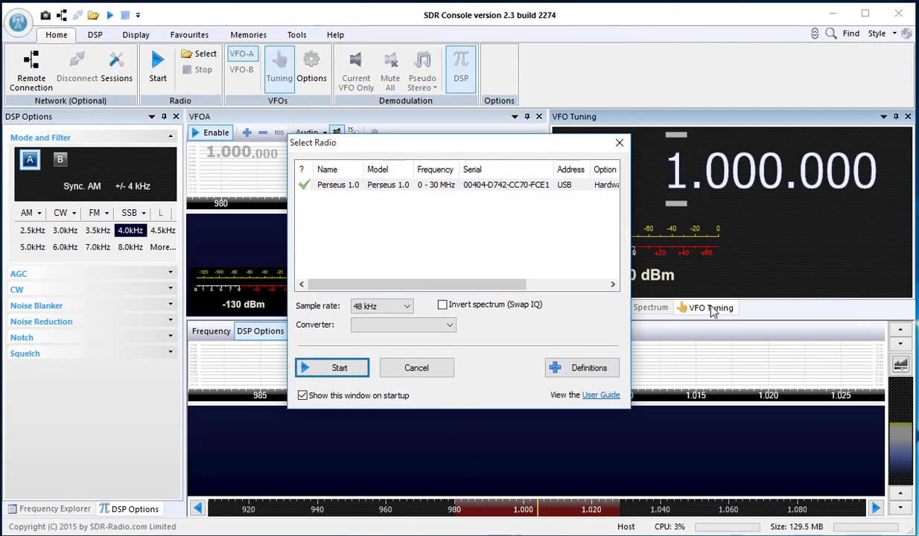
{"action": "left_click", "coordinate": [332, 183]}
{"action": "left_click", "coordinate": [333, 366]}
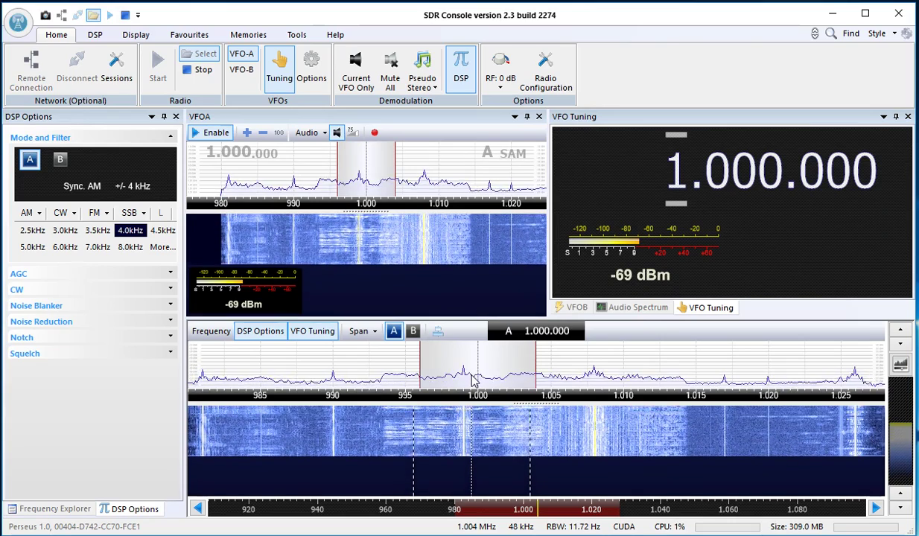
{"action": "left_click", "coordinate": [655, 455]}
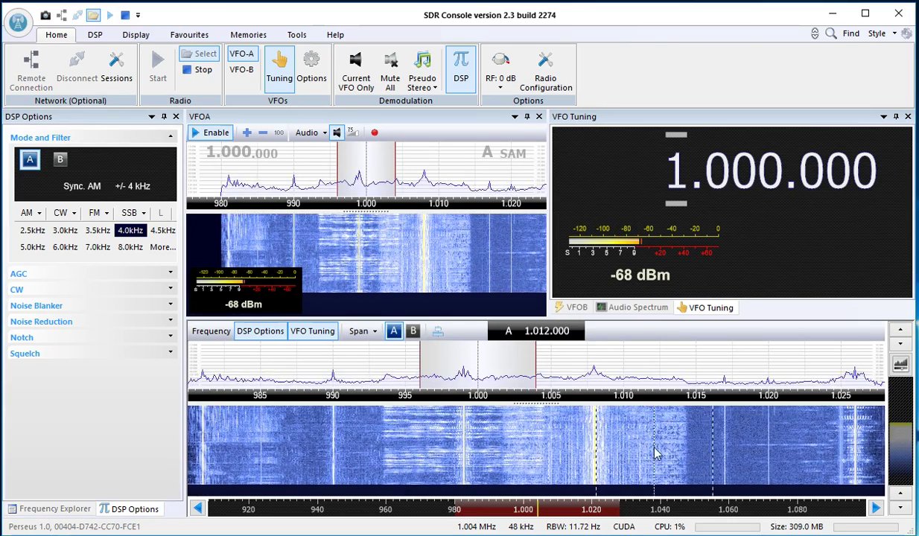
{"action": "left_click", "coordinate": [595, 461]}
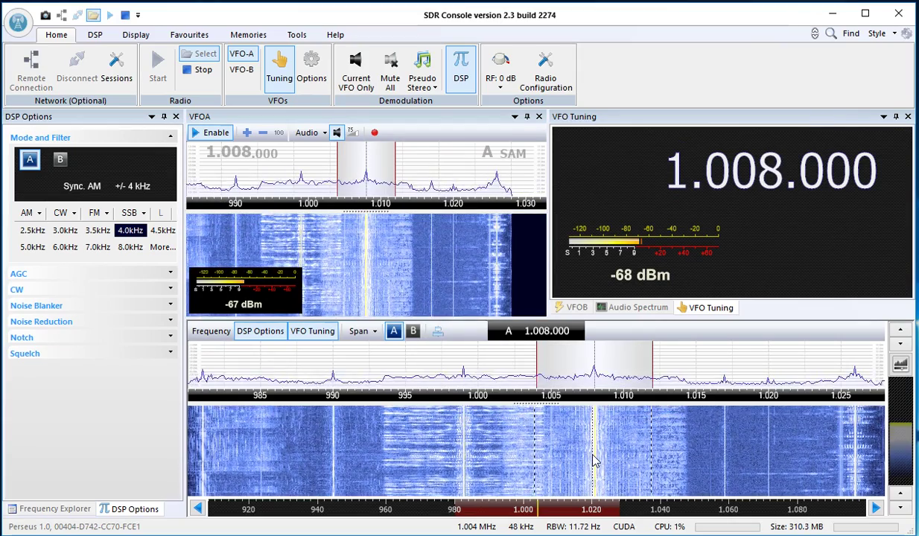